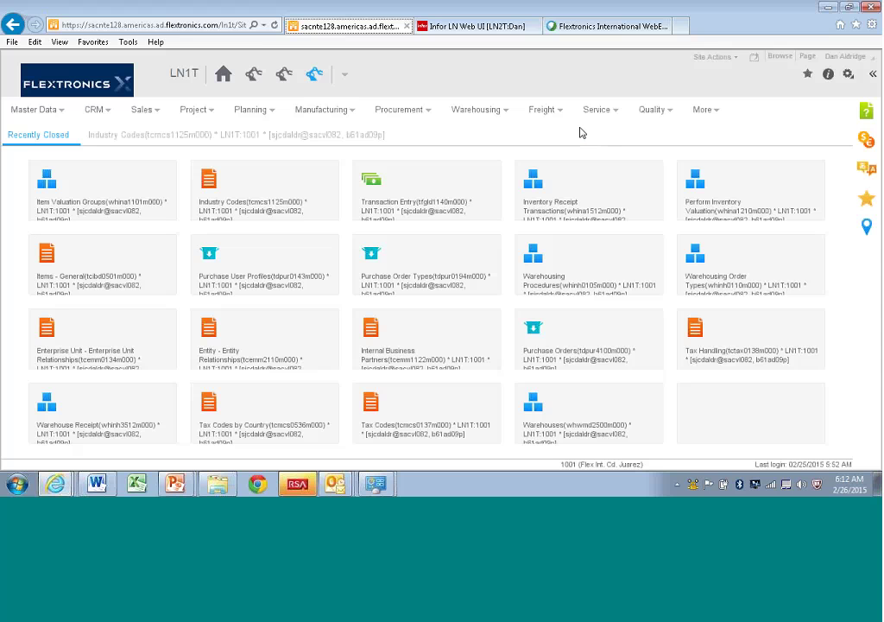
# Step: Open the Chart of Accounts session from More > Financials > Master Data/Structure
pyautogui.click(721, 116)
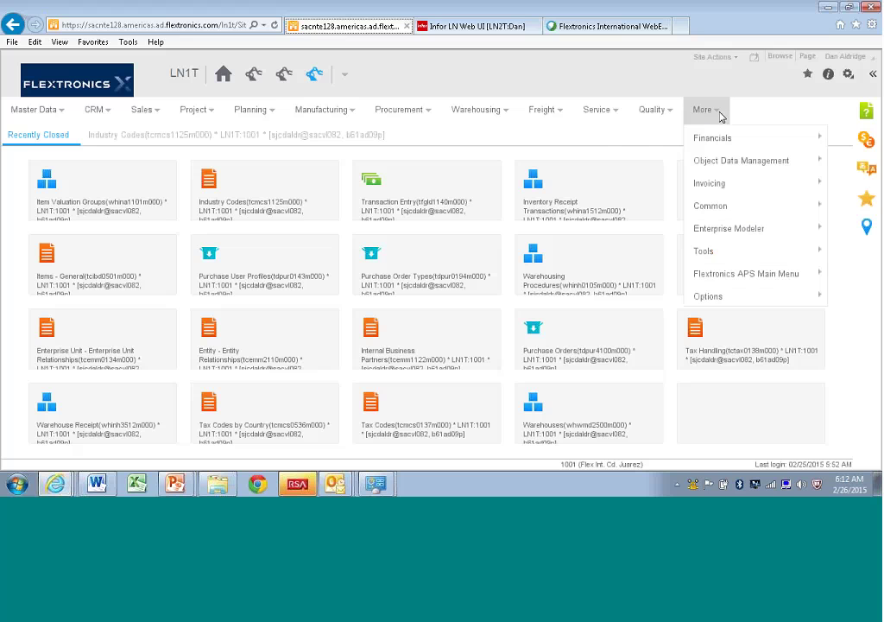
pyautogui.click(709, 142)
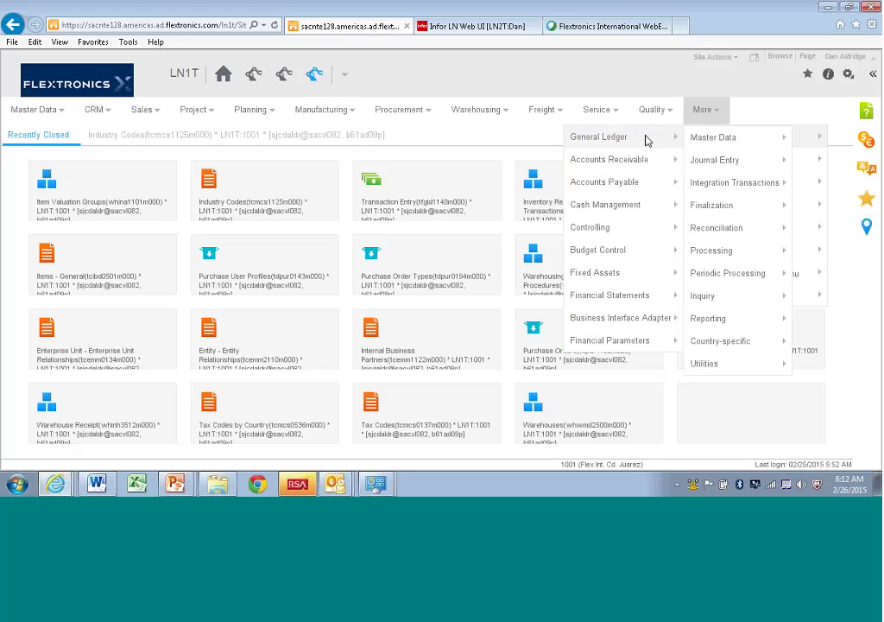
pyautogui.moveTo(713, 138)
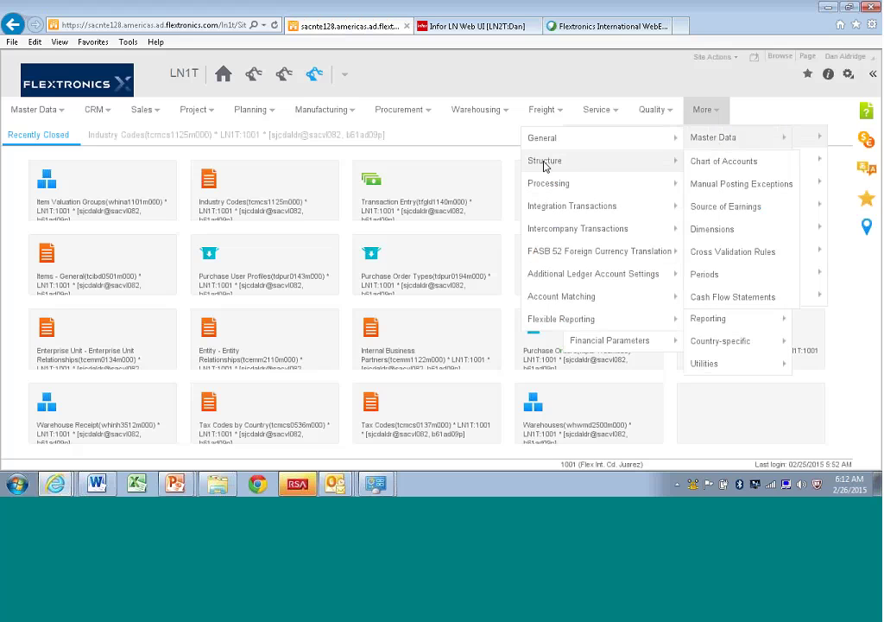
pyautogui.moveTo(544, 160)
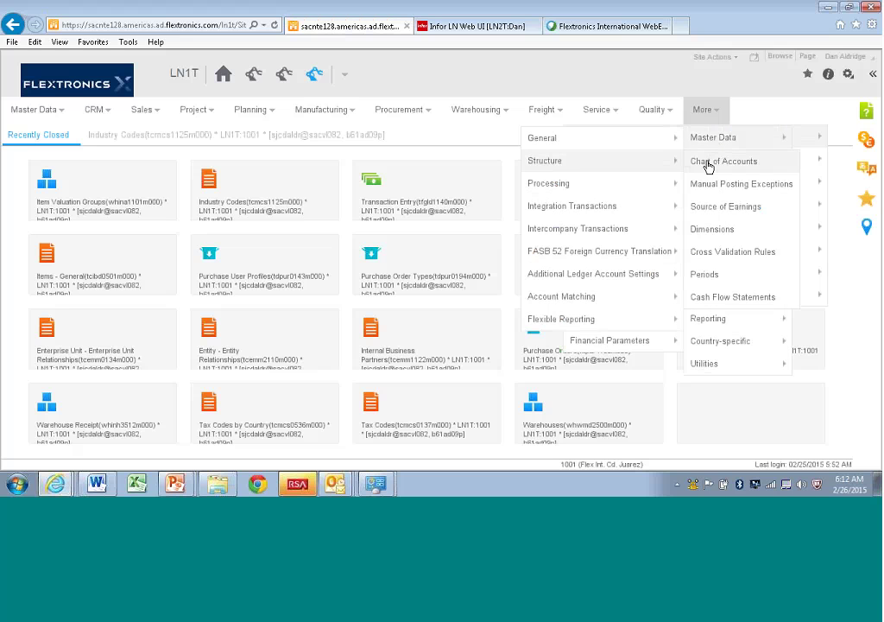
pyautogui.click(706, 164)
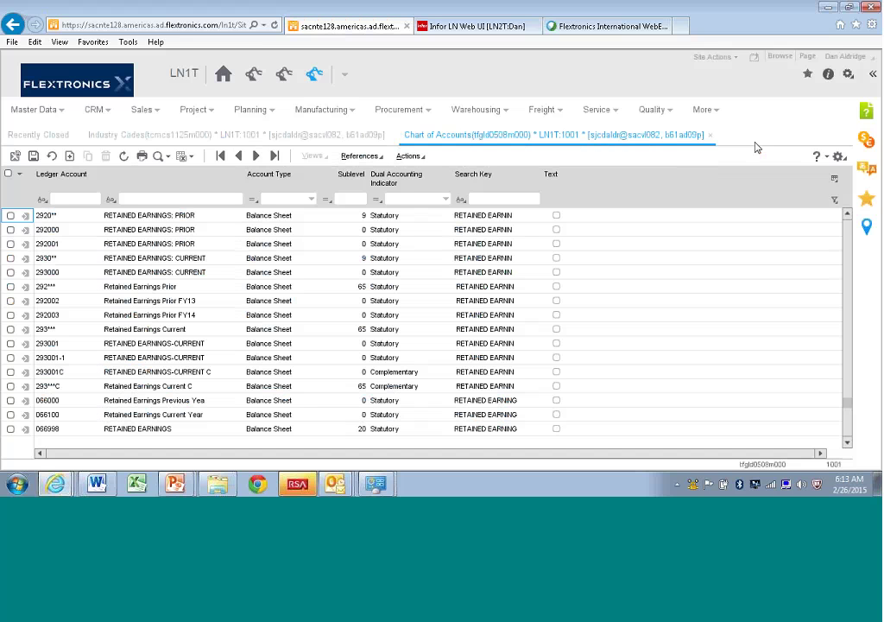
pyautogui.click(711, 135)
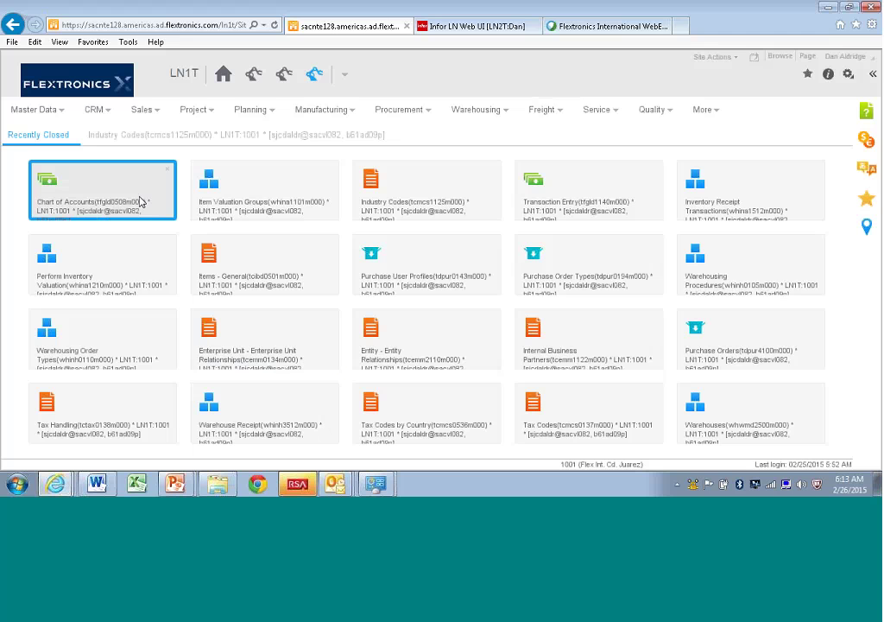
pyautogui.moveTo(103, 189)
pyautogui.click(121, 189)
pyautogui.click(102, 198)
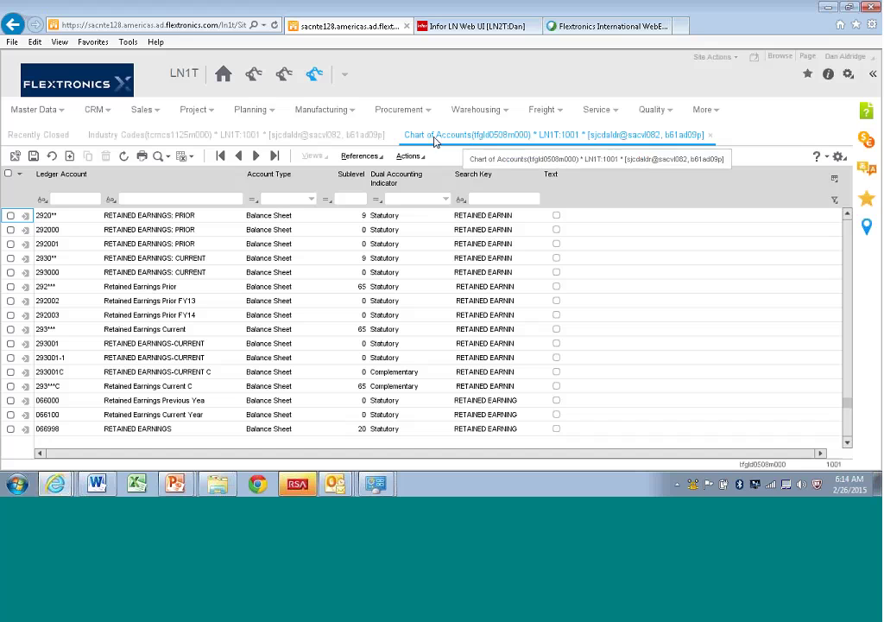
pyautogui.click(318, 136)
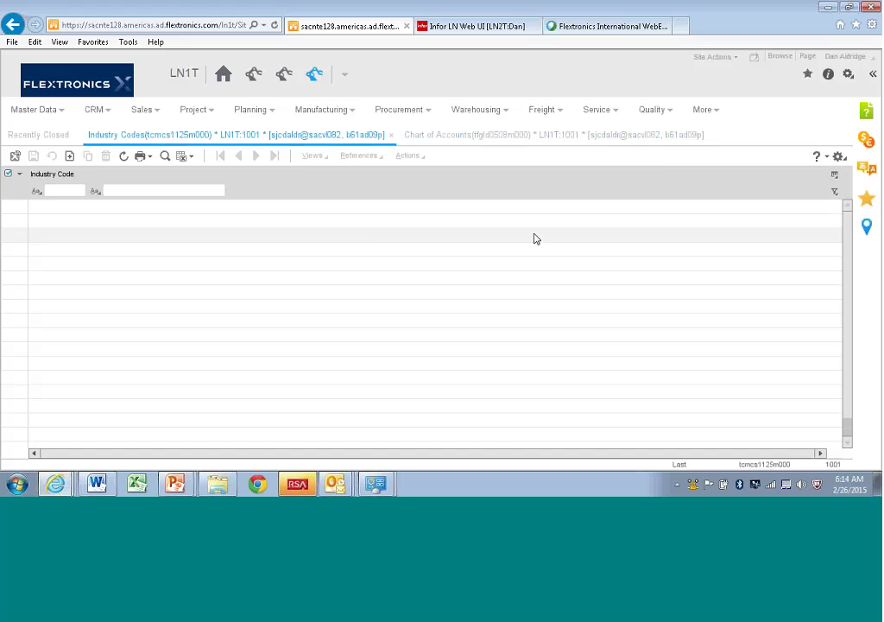
pyautogui.click(714, 135)
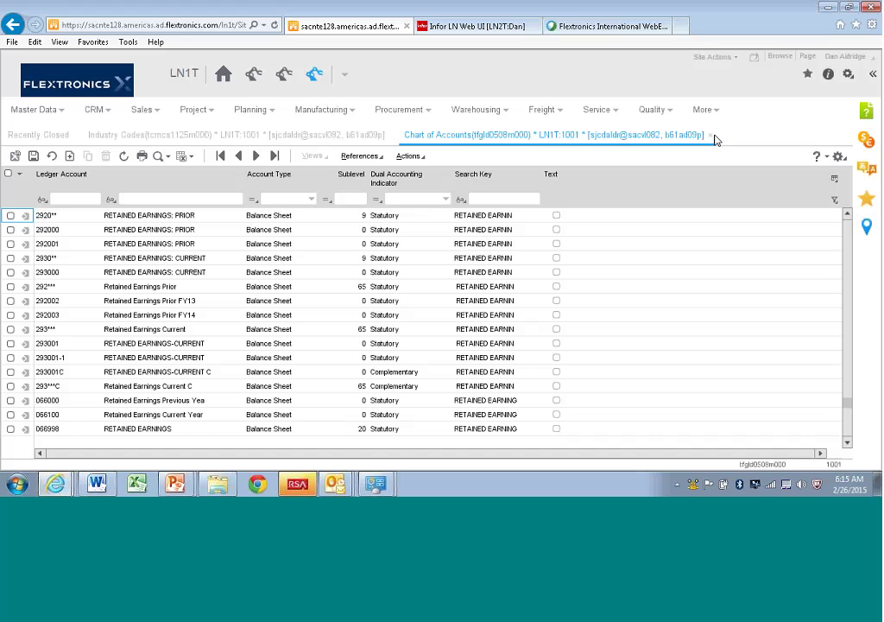
pyautogui.click(707, 137)
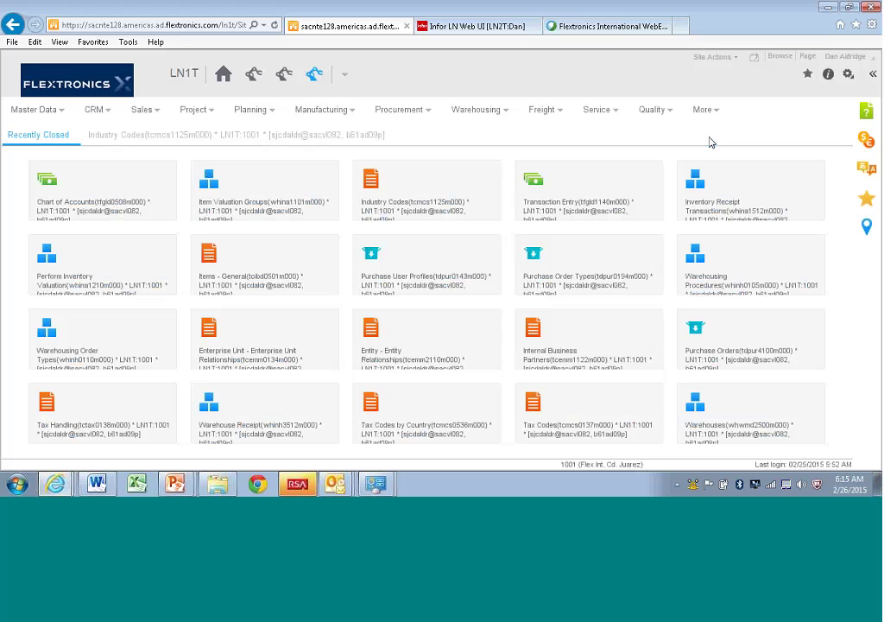
# Step: Reopen Perform Inventory Valuation from its Recently Closed tile and close it again
pyautogui.click(149, 265)
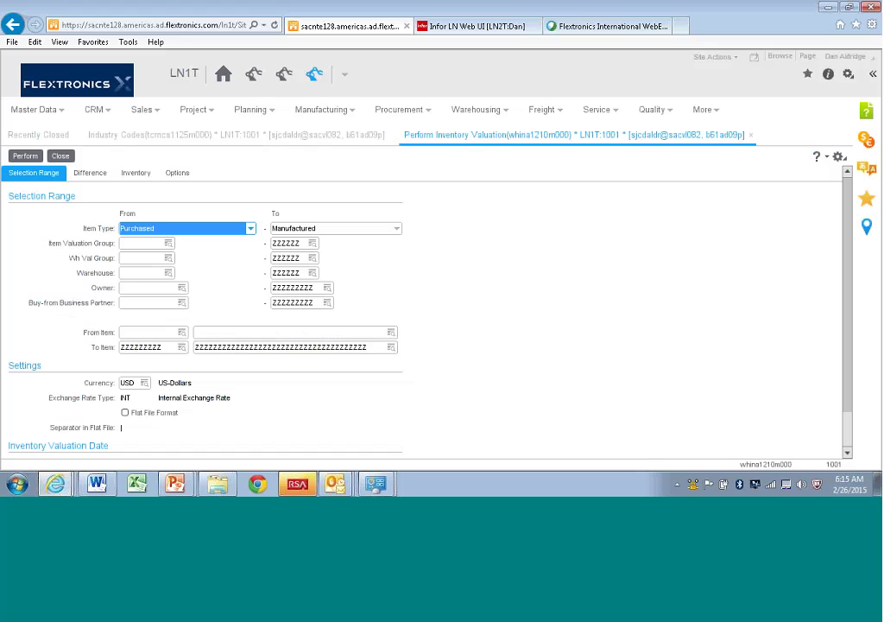
pyautogui.click(752, 136)
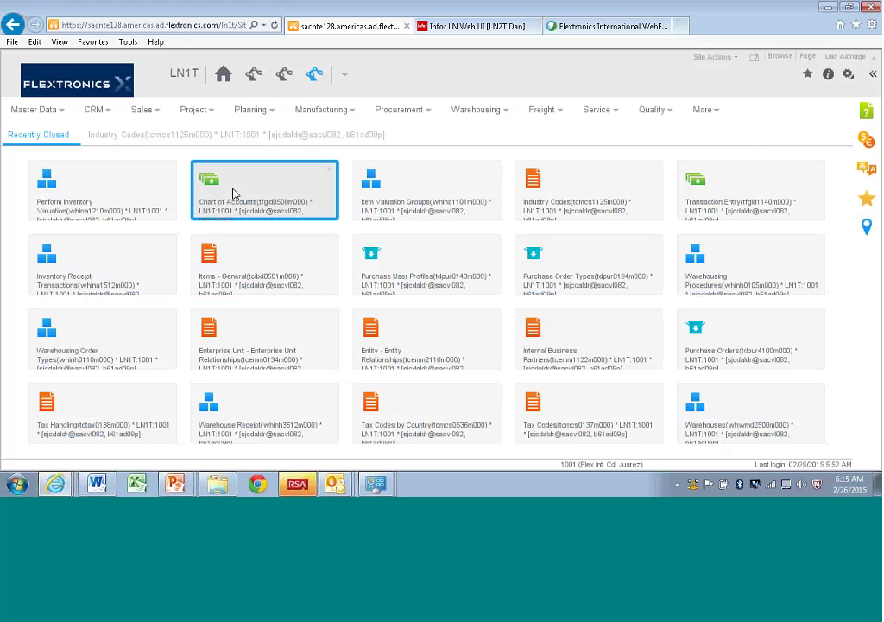
# Step: Open Chart of Accounts in a separate window, restore it from full size, and drag it right
pyautogui.click(232, 194)
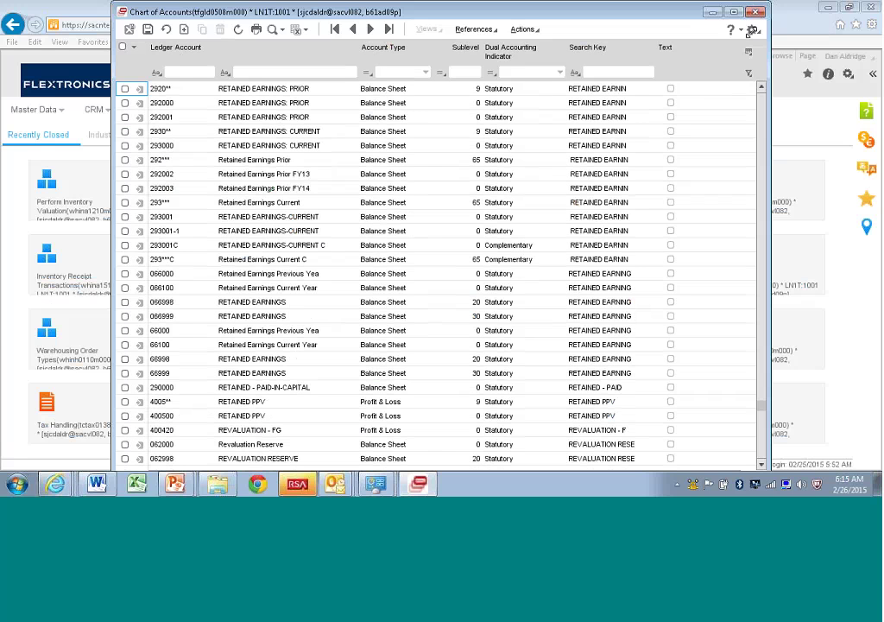
pyautogui.doubleClick(600, 7)
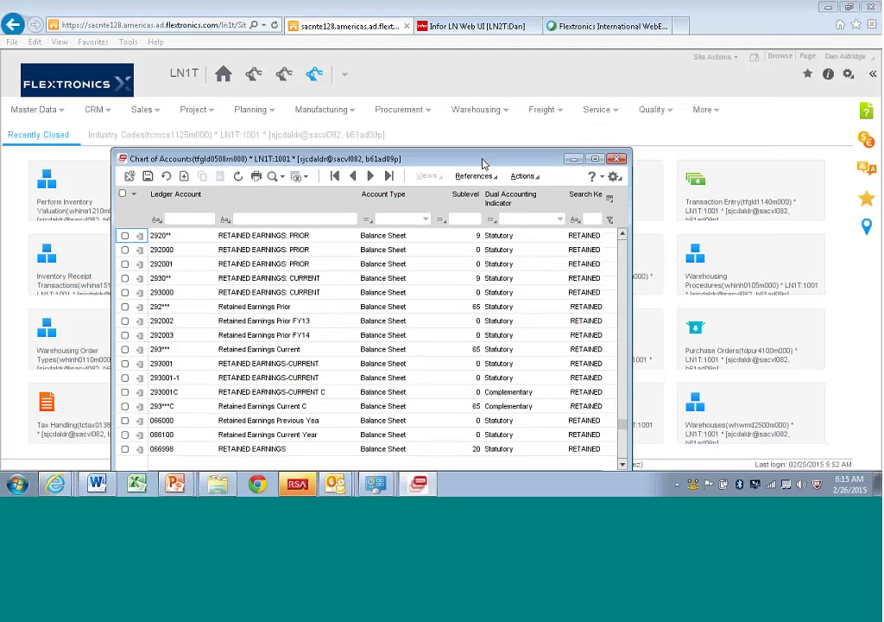
pyautogui.moveTo(483, 164); pyautogui.dragTo(441, 84)
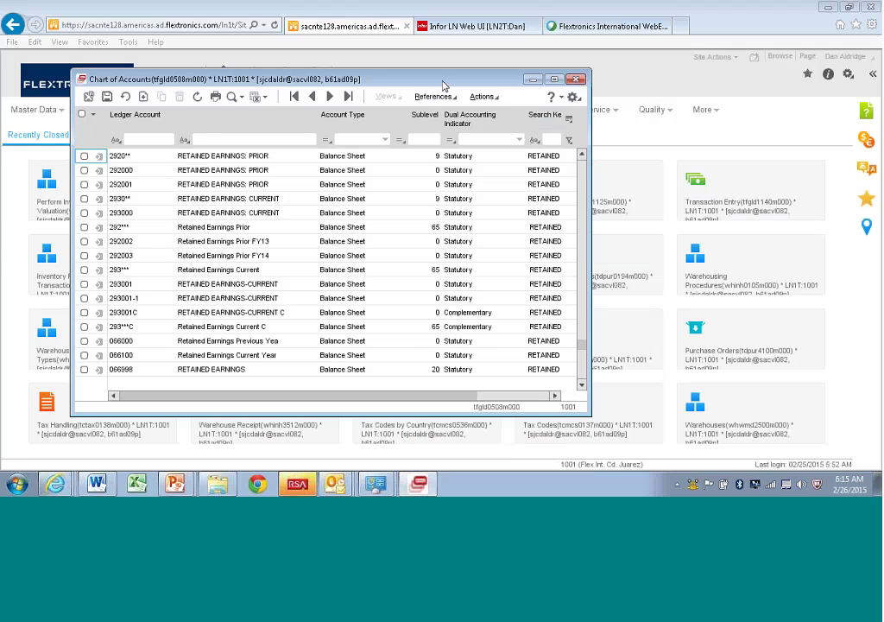
pyautogui.moveTo(443, 85); pyautogui.dragTo(793, 158)
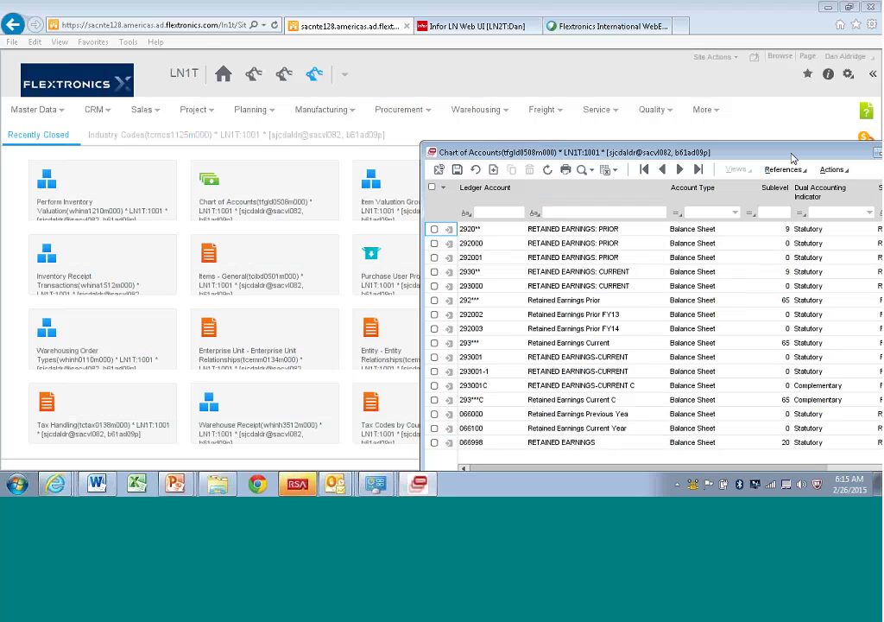